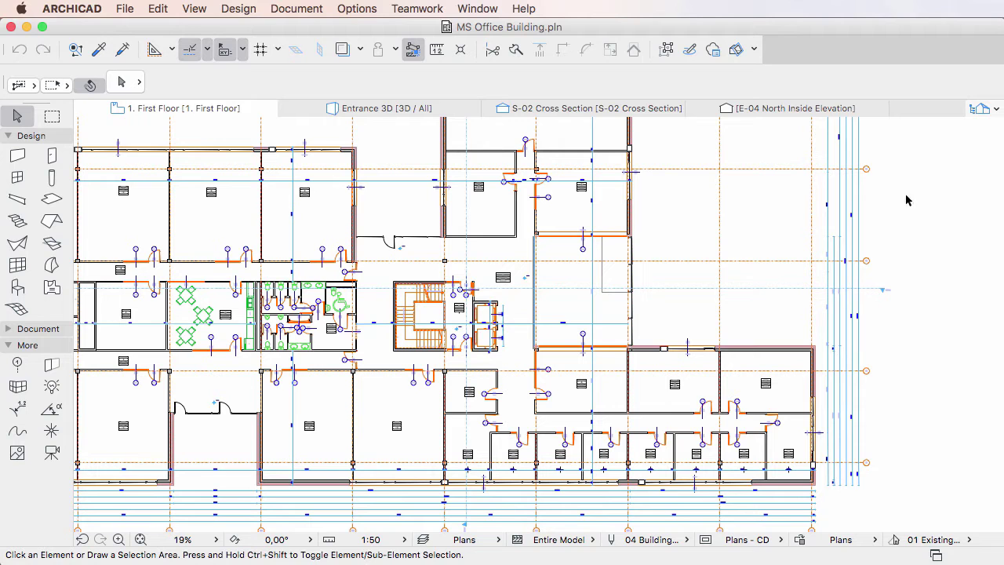
pyautogui.rightClick(232, 112)
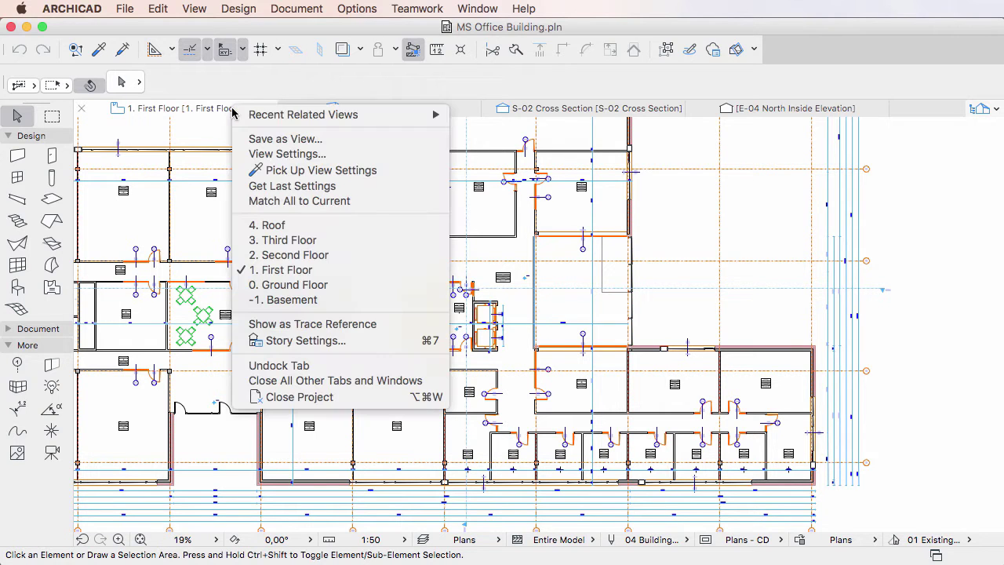
pyautogui.moveTo(339, 116)
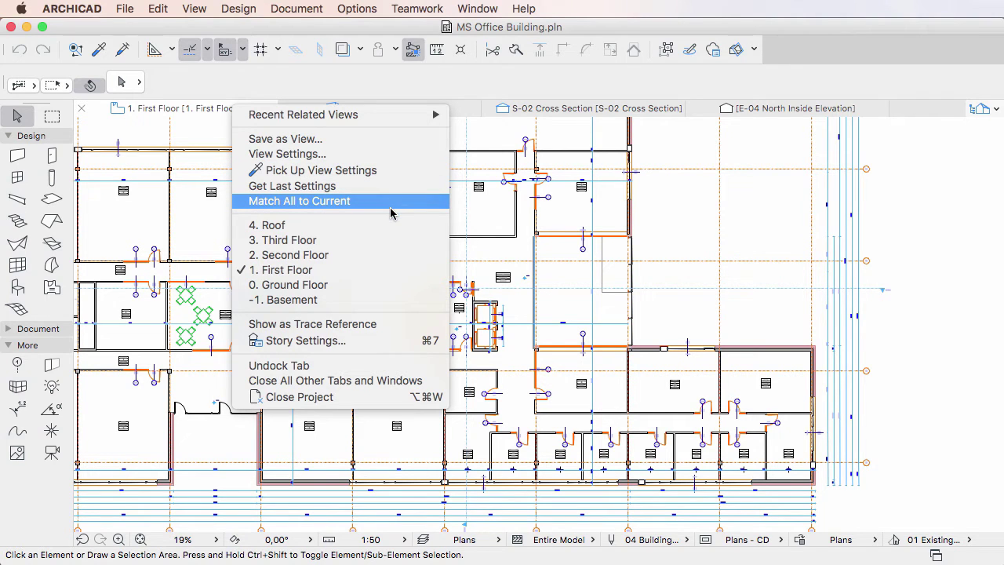
pyautogui.click(499, 140)
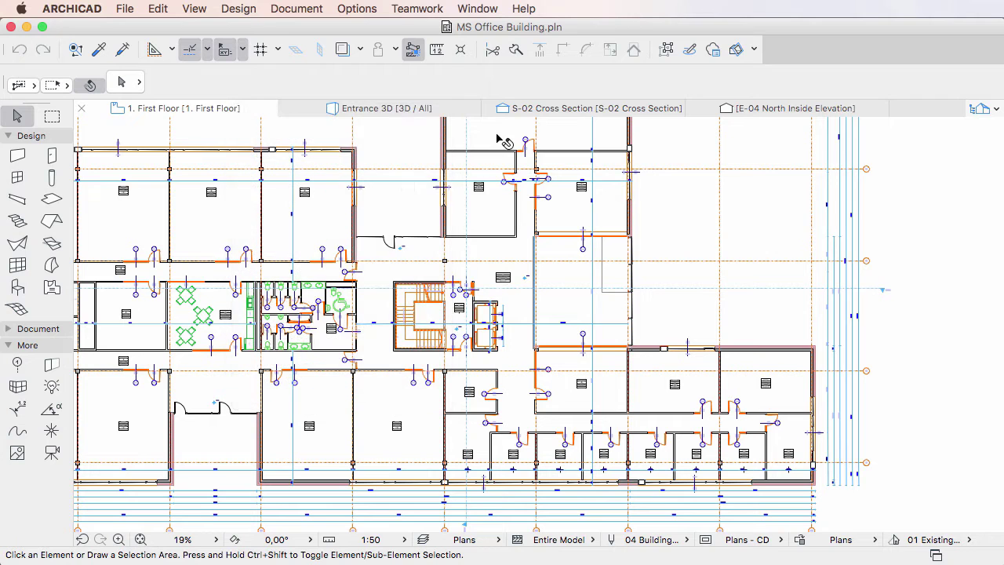
pyautogui.rightClick(422, 112)
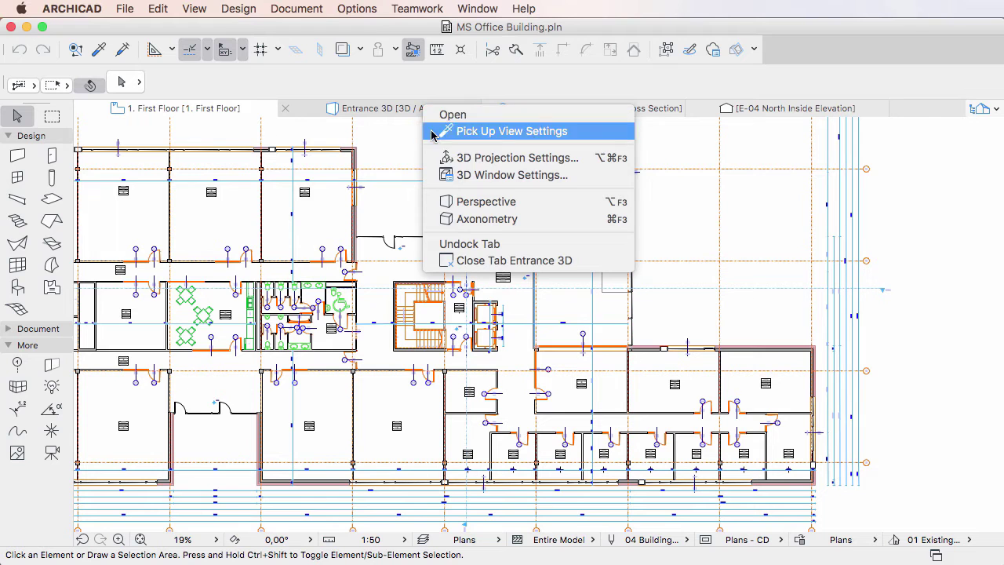
pyautogui.click(235, 114)
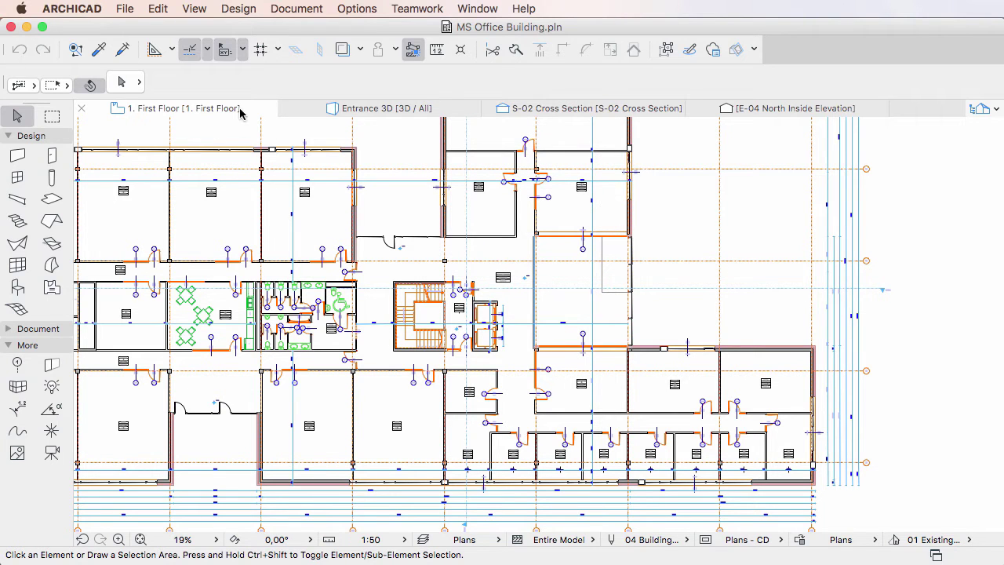
# - Switch the floor plan to its recent related view First Floor, the reflected ceiling plan
pyautogui.rightClick(240, 113)
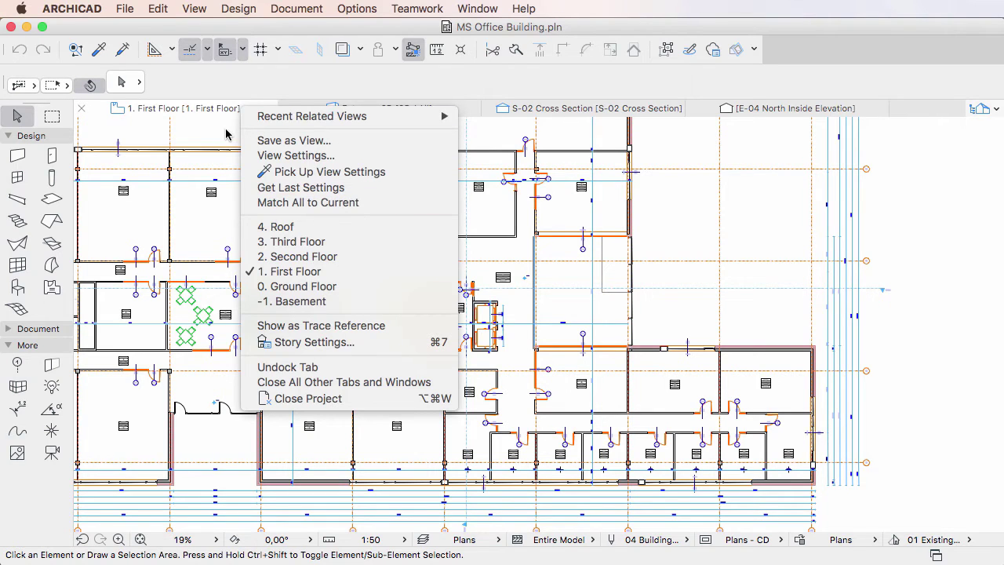
pyautogui.moveTo(393, 121)
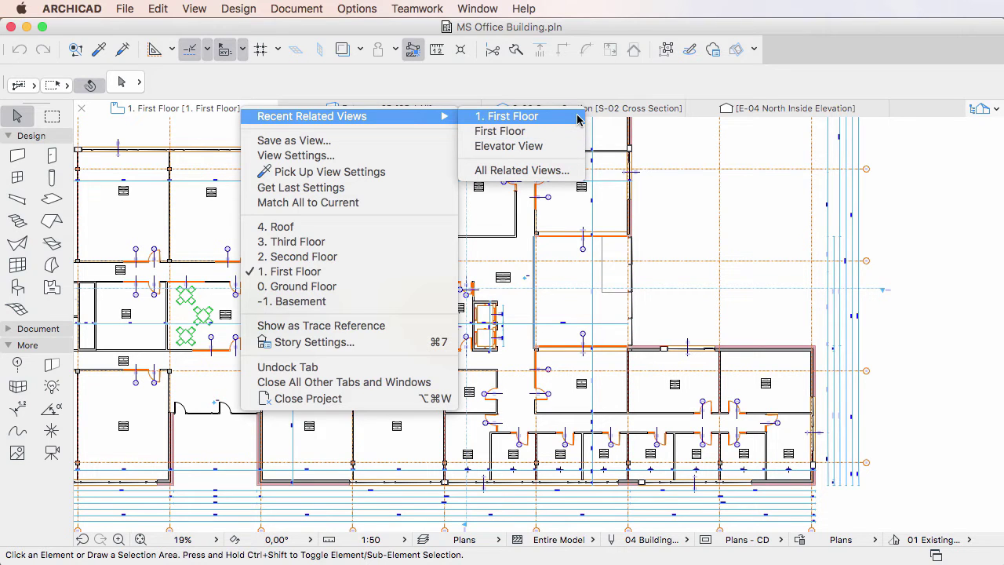
pyautogui.click(563, 138)
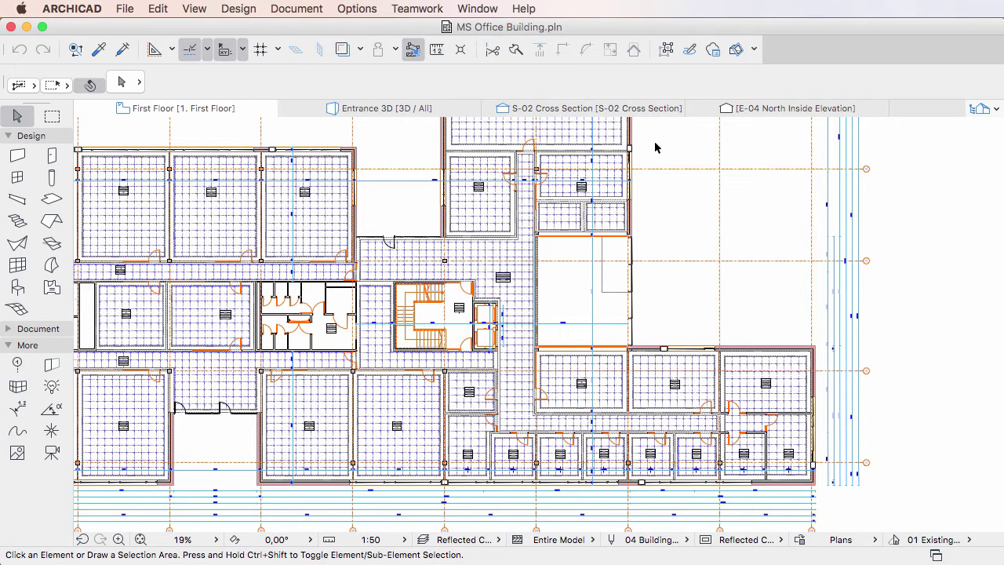
# - Choose Elevator View from all related views of the floor plan and open it
pyautogui.rightClick(235, 112)
pyautogui.moveTo(254, 117)
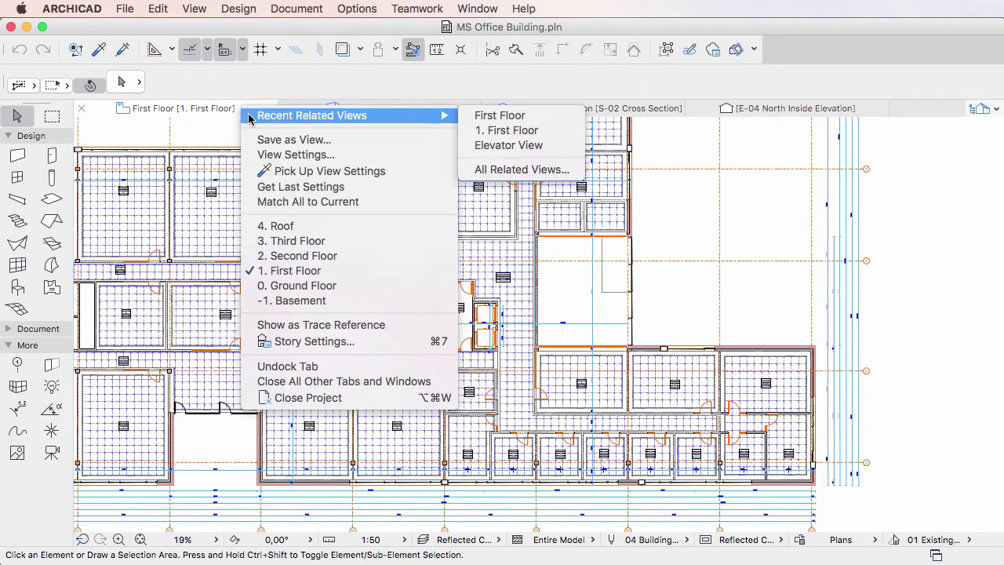
pyautogui.click(577, 171)
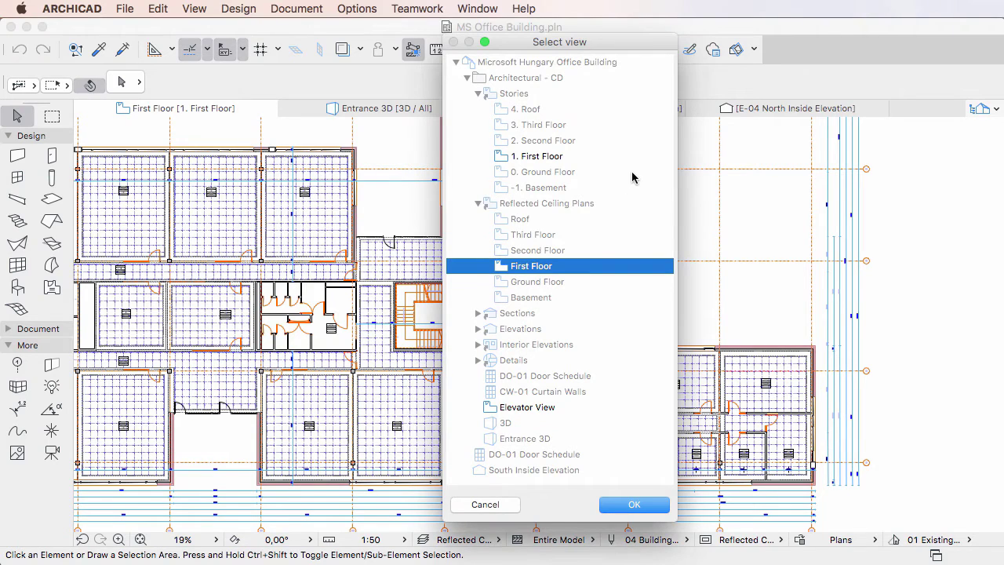
pyautogui.click(598, 156)
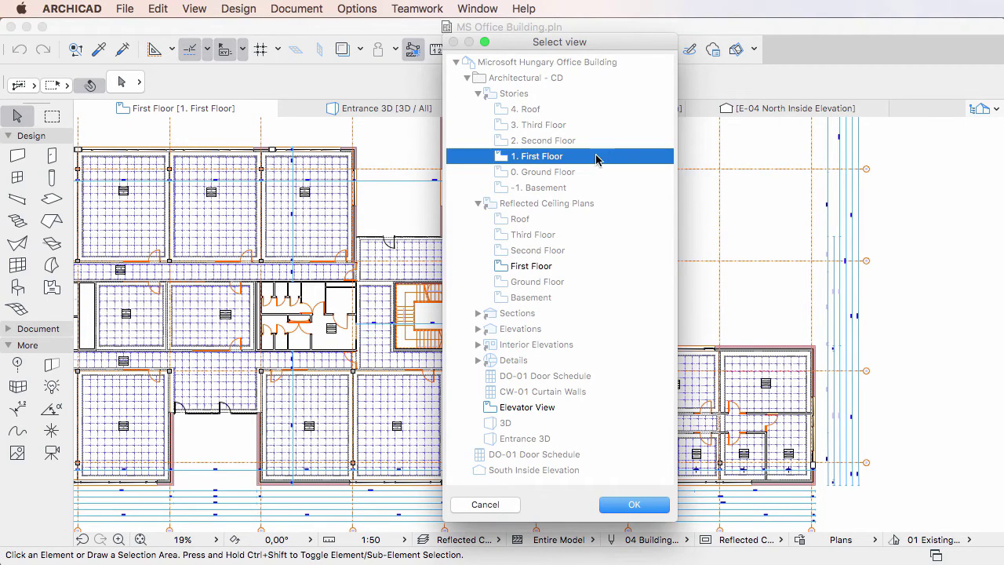
pyautogui.click(585, 269)
pyautogui.click(588, 408)
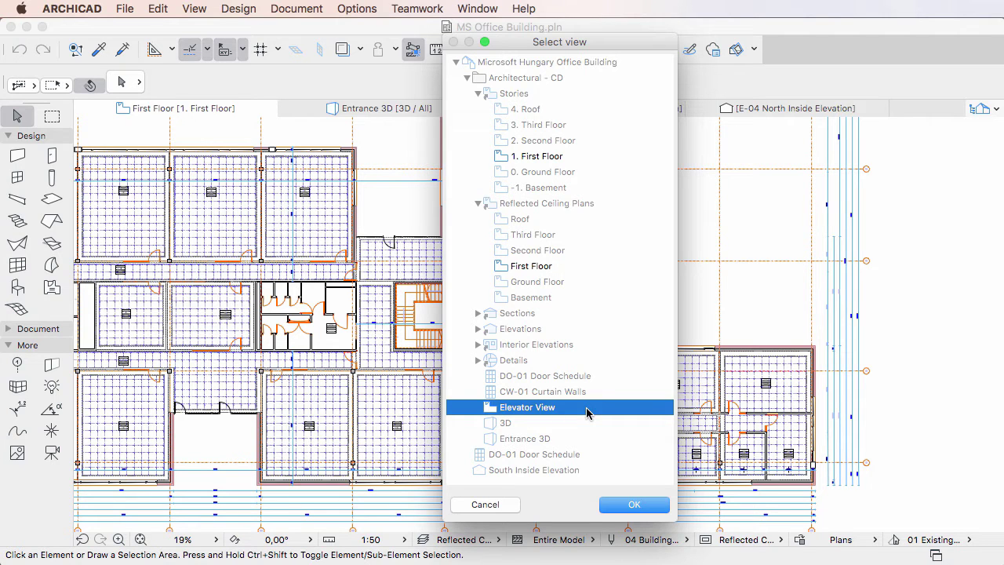
pyautogui.click(663, 510)
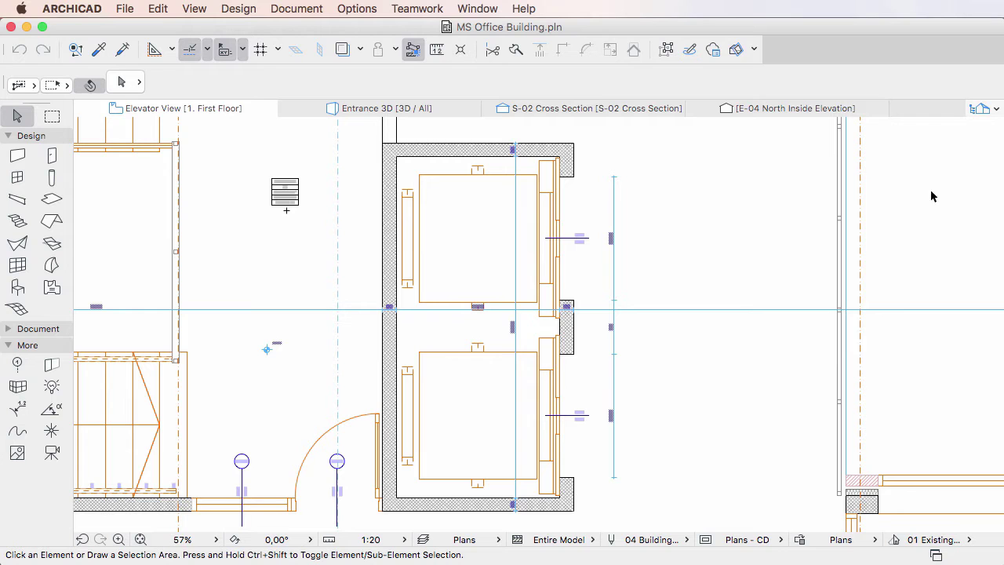
# - Set the Entrance 3D view's graphic overrides to No Overrides and save the change to the view
pyautogui.click(428, 108)
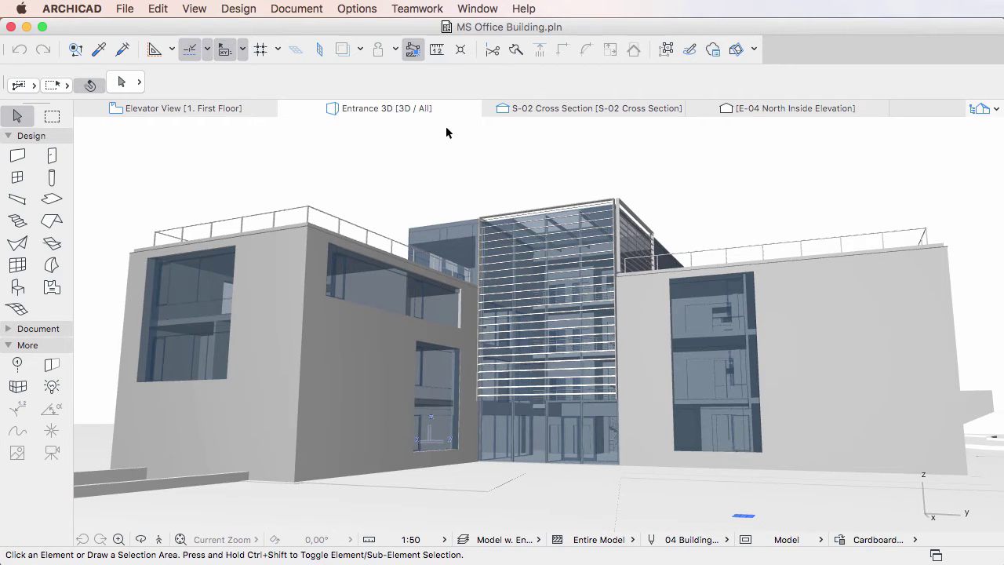
pyautogui.click(308, 9)
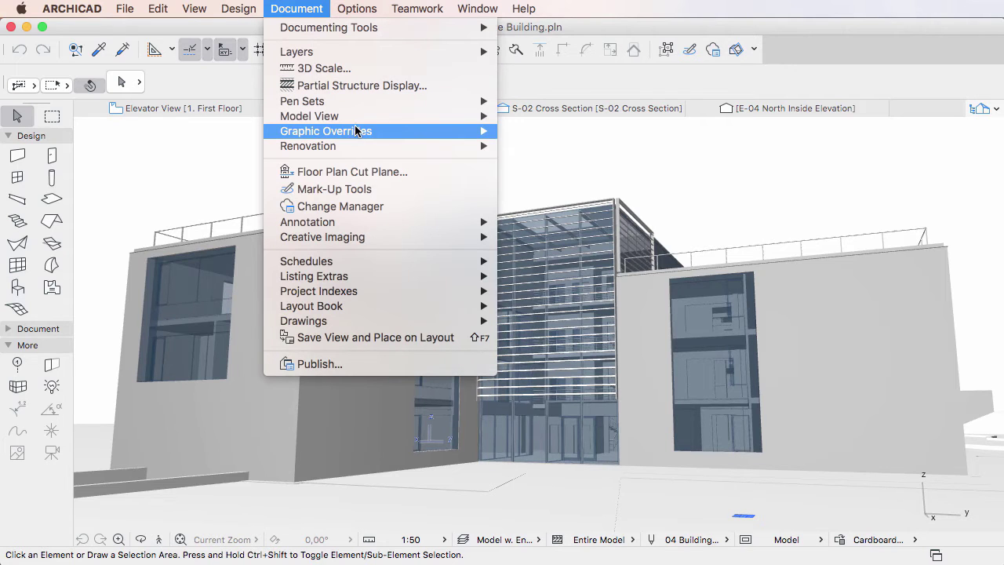
pyautogui.moveTo(365, 132)
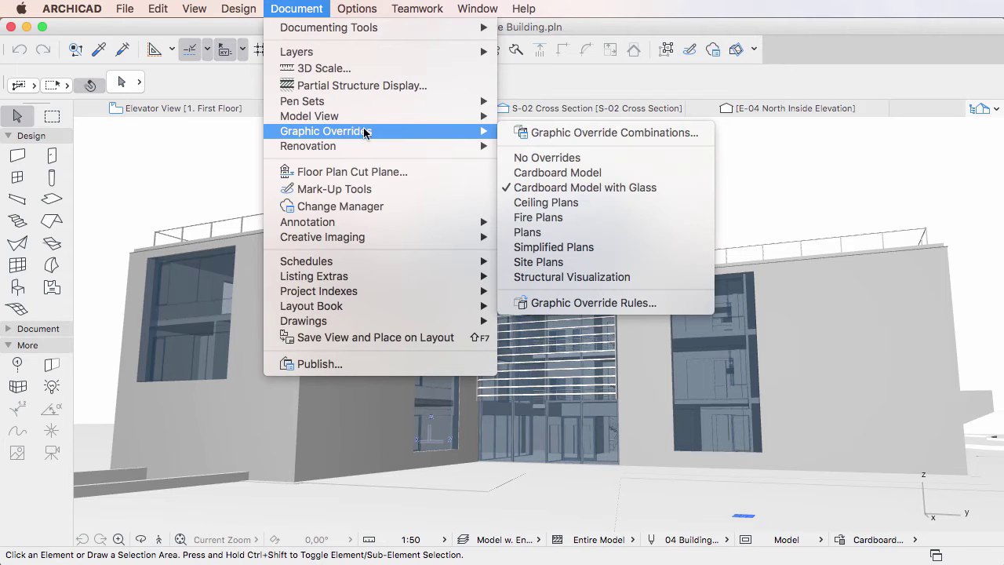
pyautogui.click(632, 159)
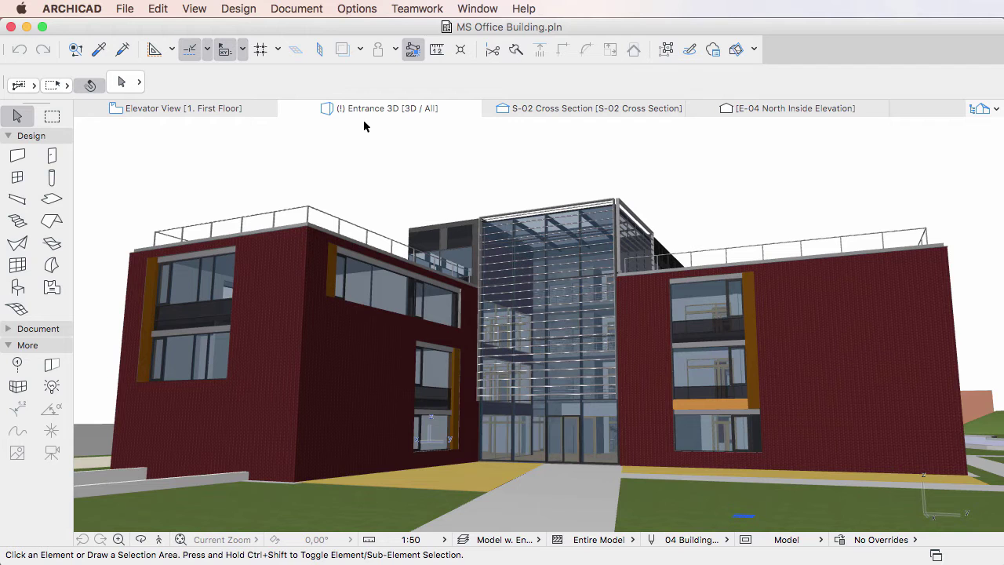
pyautogui.rightClick(442, 107)
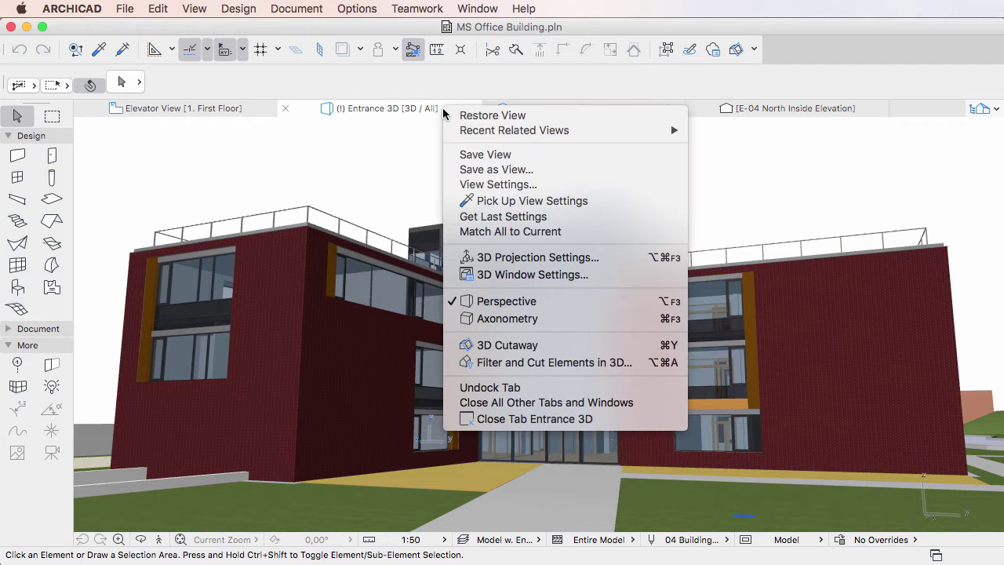
pyautogui.click(562, 158)
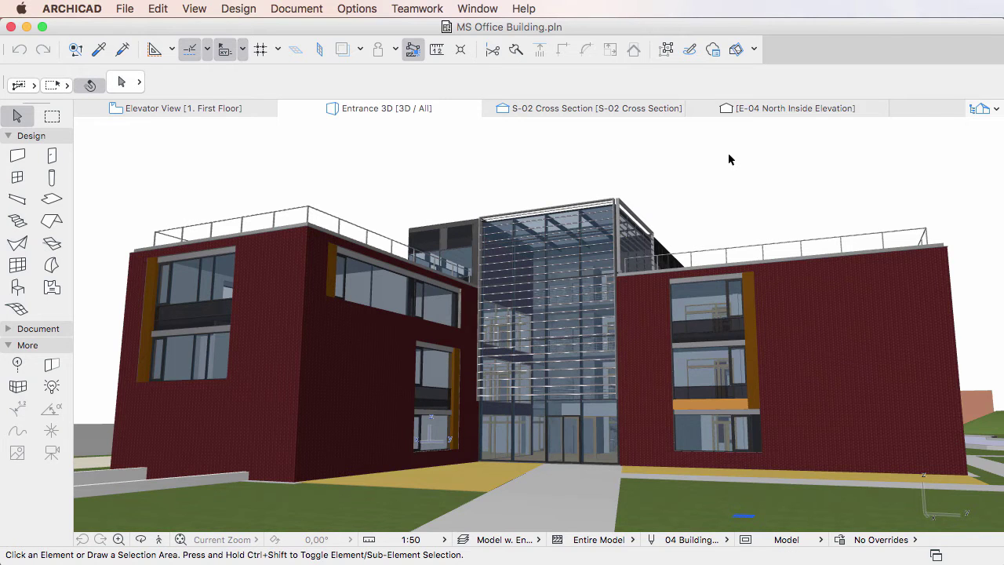
# - Check the saved view settings of Entrance 3D without changing them
pyautogui.rightClick(444, 108)
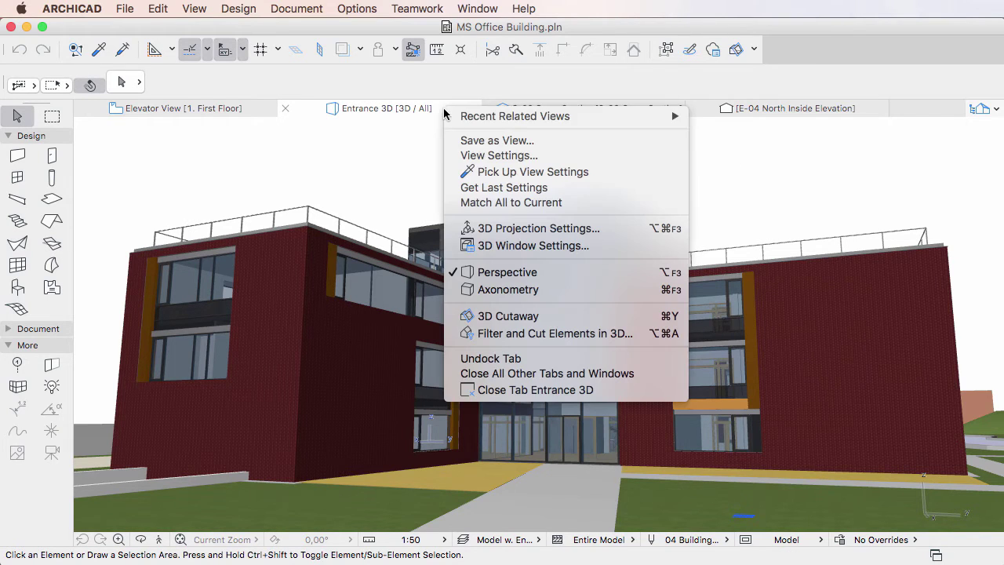
pyautogui.click(501, 155)
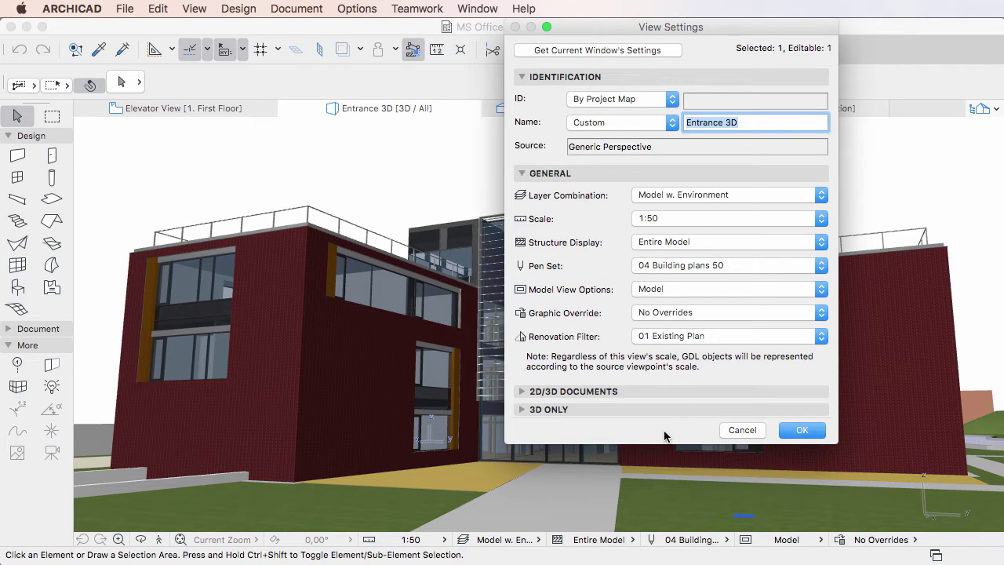
pyautogui.click(742, 430)
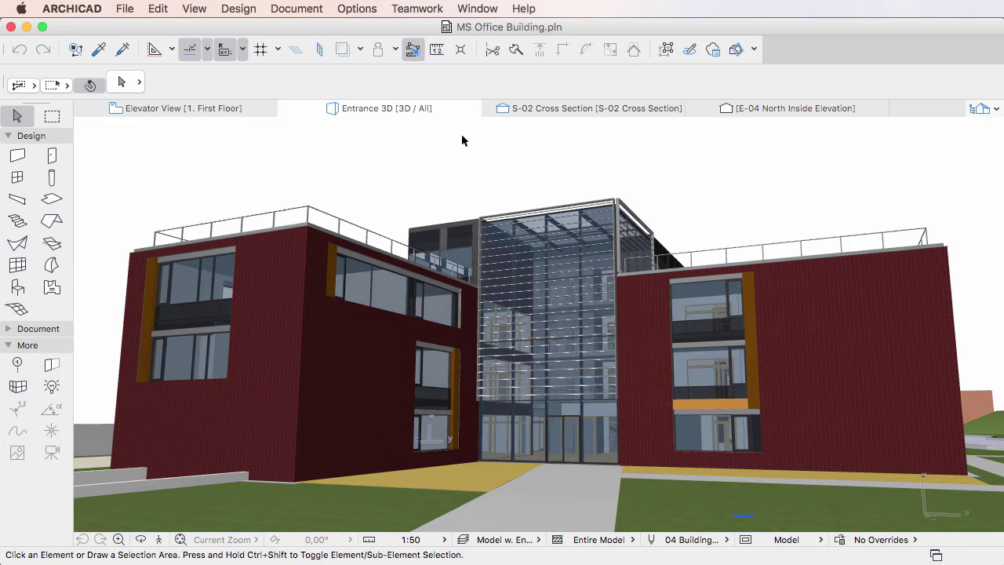
# - Start saving the E-04 North Inside Elevation viewpoint as a view with the Simplified Plans graphic override
pyautogui.click(847, 111)
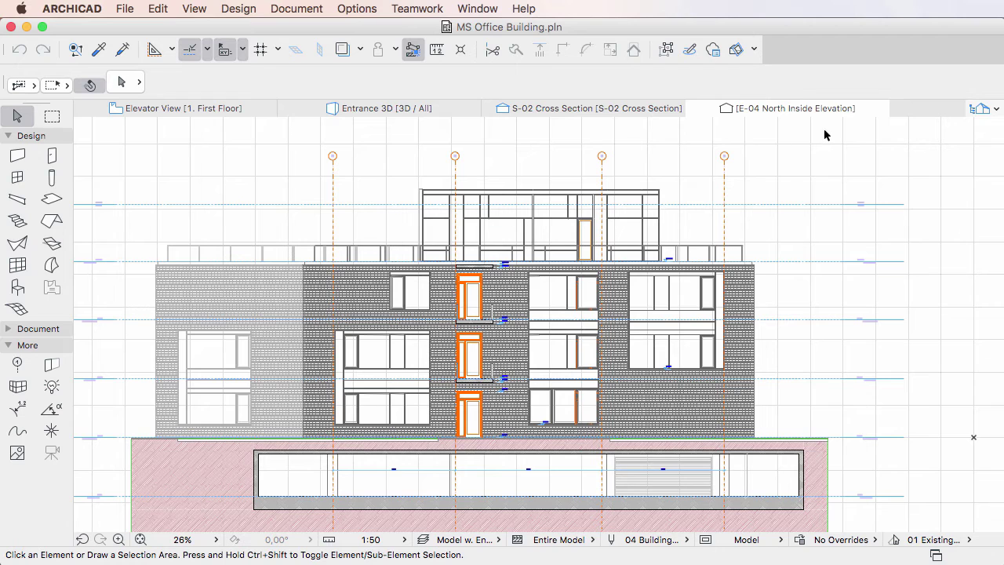
pyautogui.rightClick(722, 112)
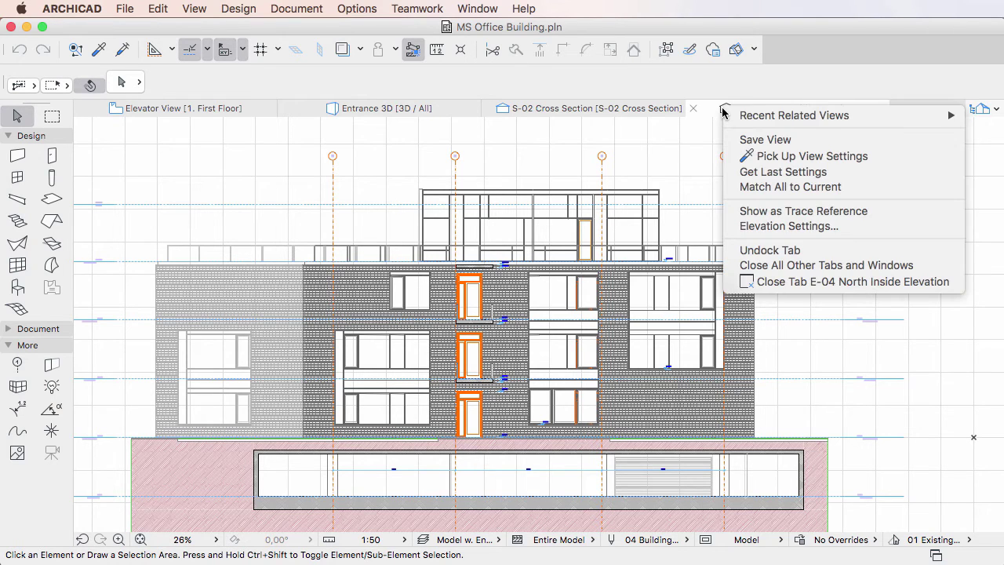
pyautogui.click(806, 142)
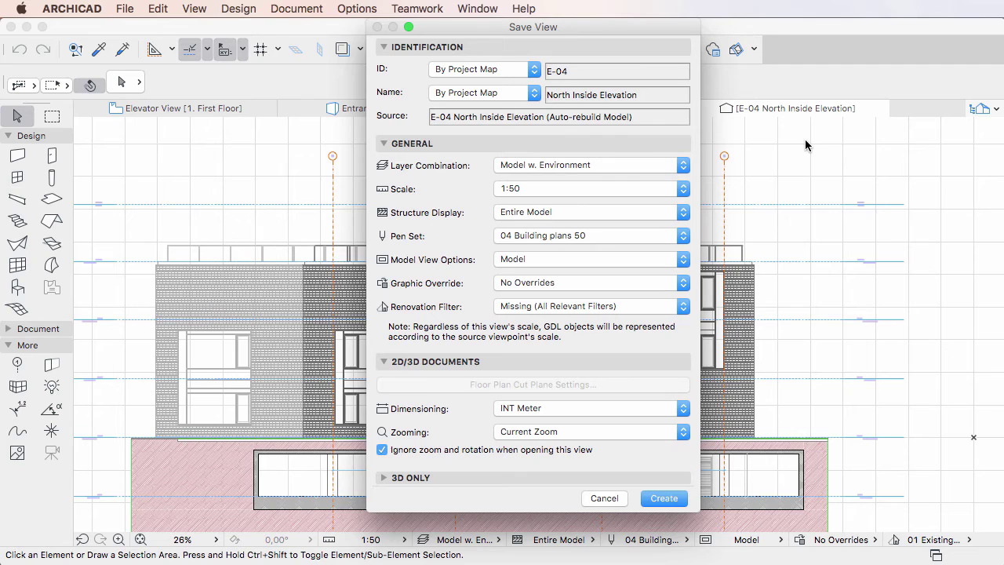
pyautogui.click(572, 284)
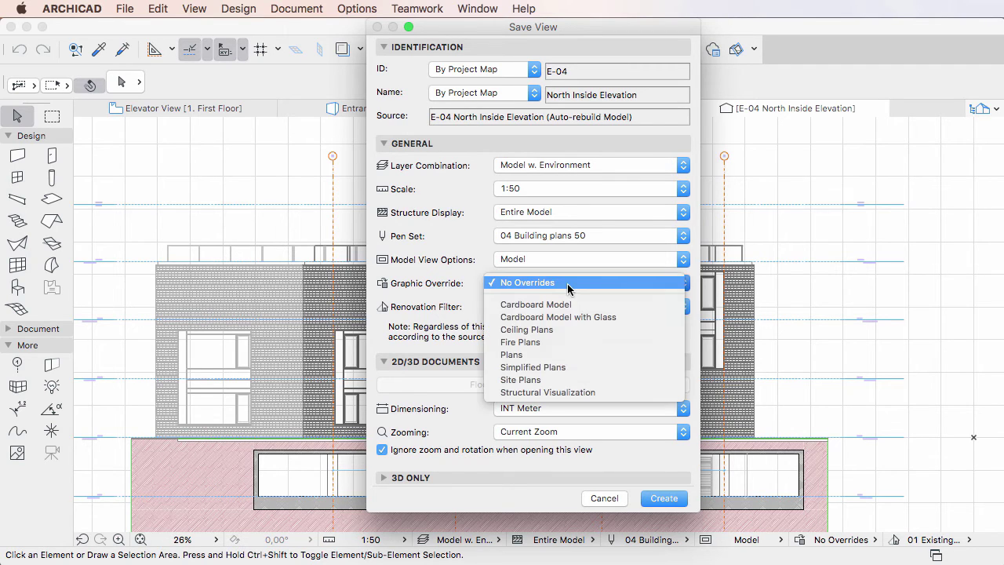
pyautogui.click(570, 366)
# - Give the new view the custom name "North Inside Elevation Simplified" and create it
pyautogui.click(534, 92)
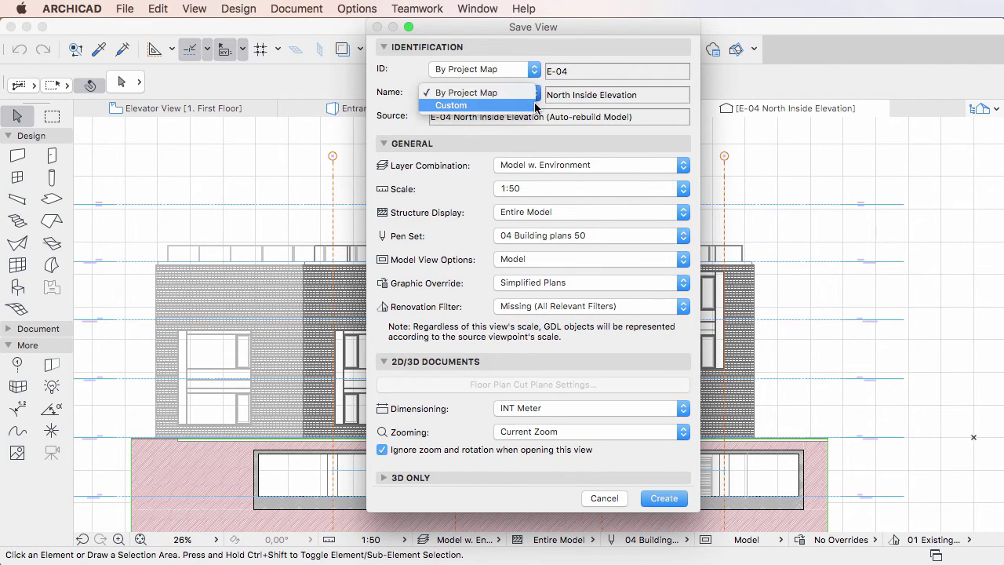
pyautogui.press('Return')
pyautogui.click(654, 95)
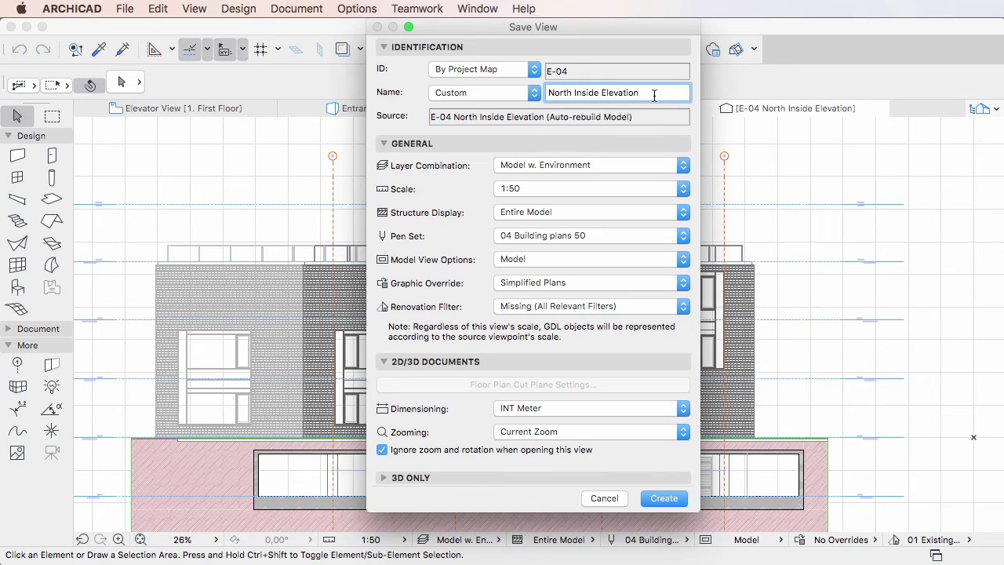
pyautogui.write('Simplified')
pyautogui.click(681, 499)
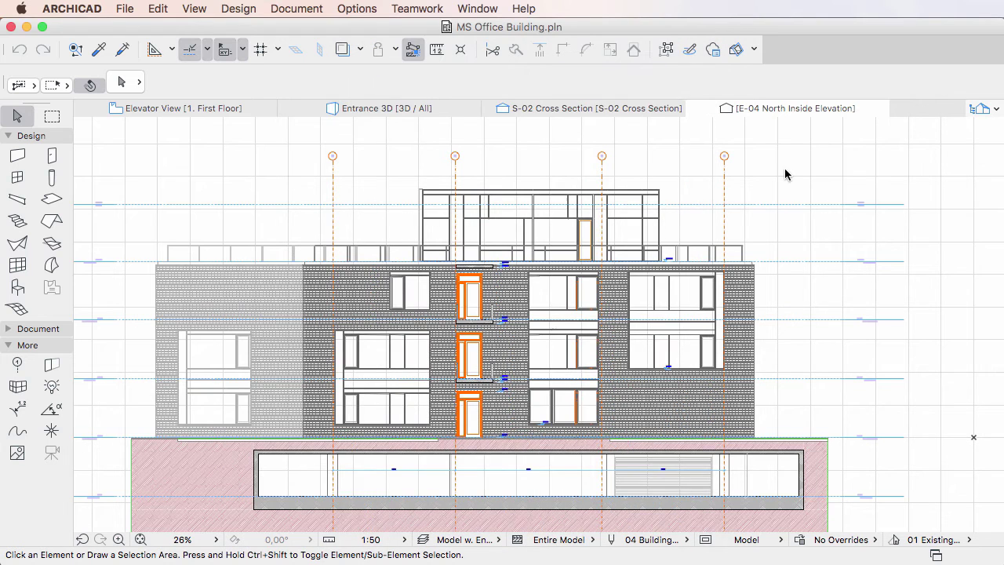
# - Switch to the S-02 Cross Section and apply the Structural layer combination
pyautogui.click(561, 110)
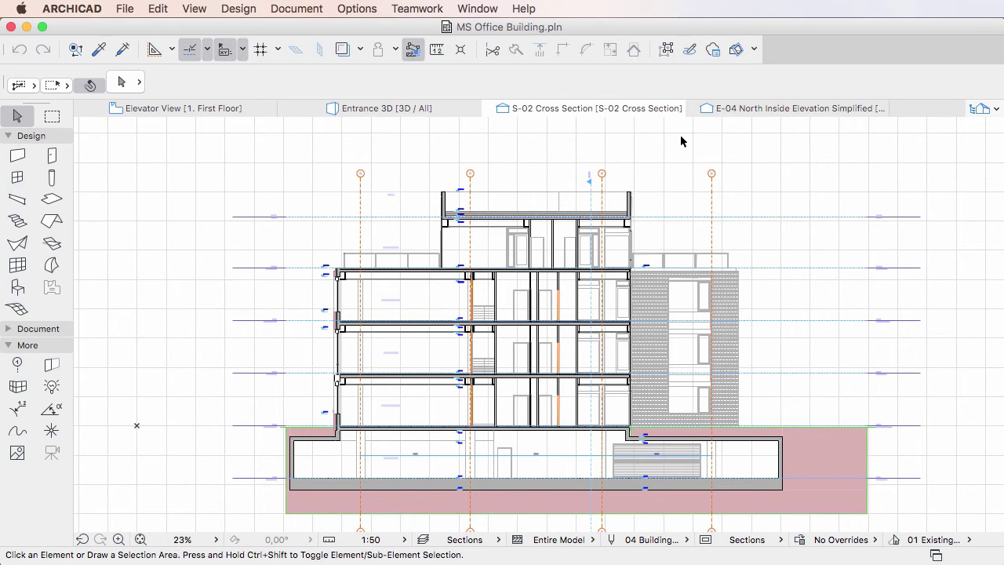
pyautogui.click(298, 8)
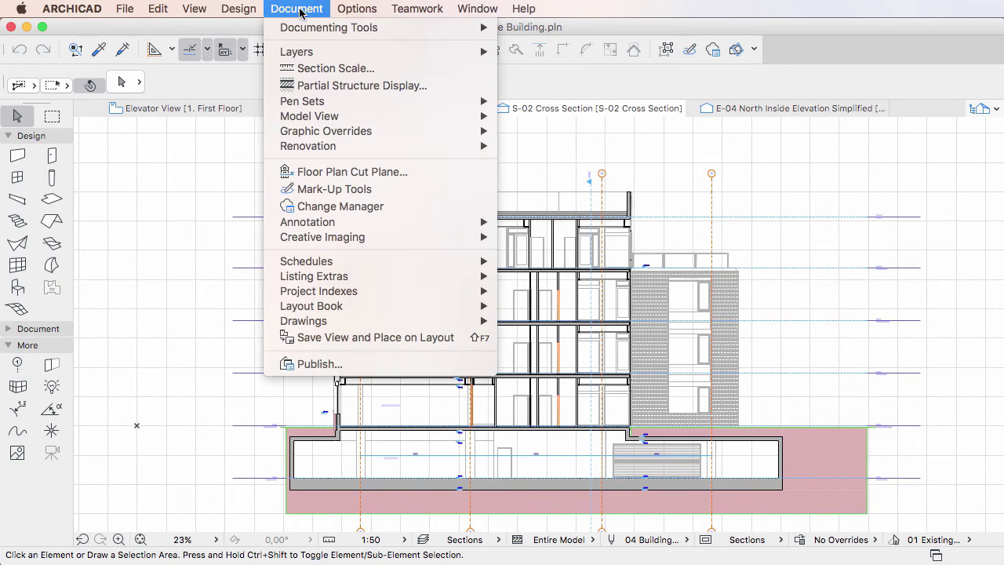
pyautogui.moveTo(314, 52)
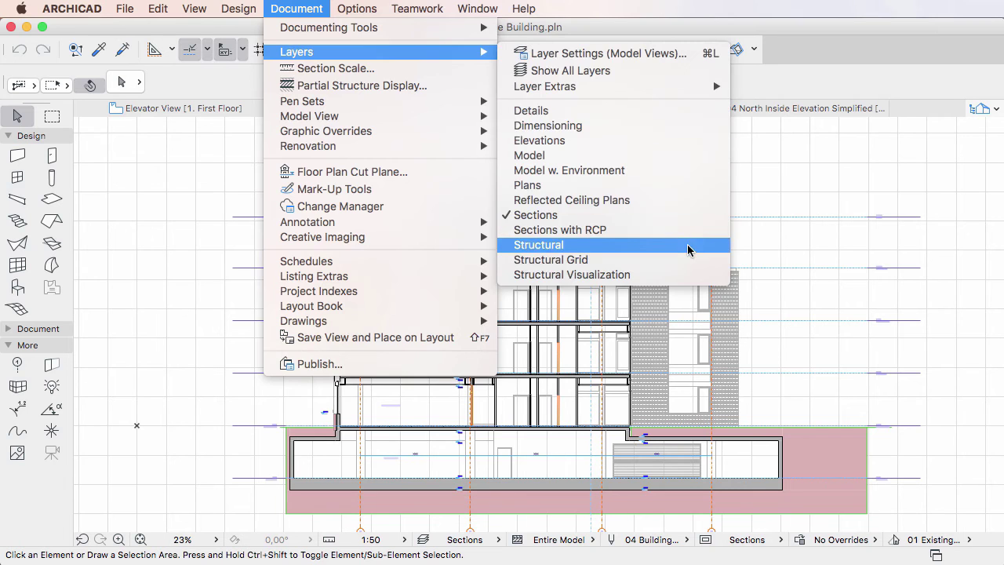
pyautogui.click(688, 250)
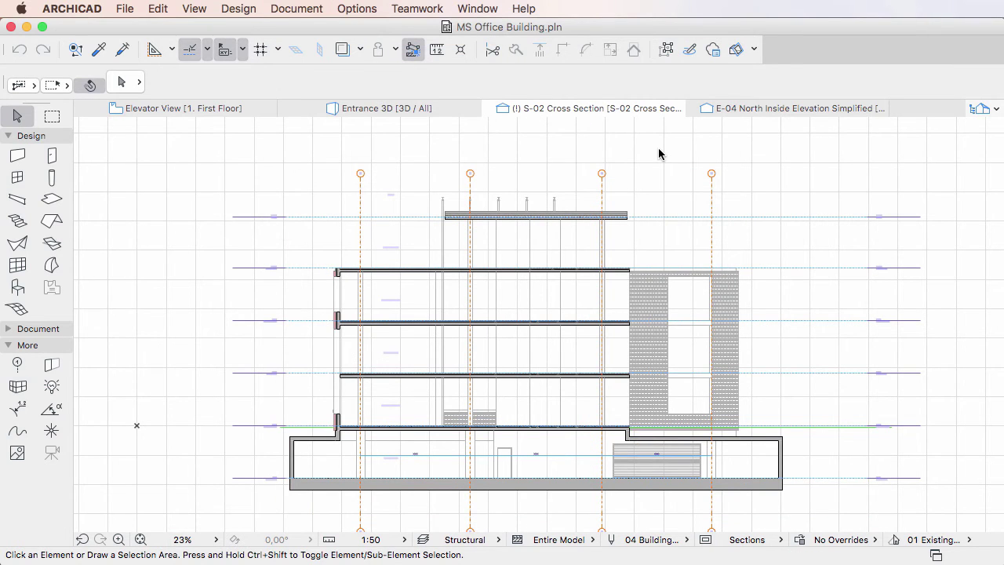
# - Restore the modified S-02 Cross Section to its saved view settings
pyautogui.rightClick(651, 111)
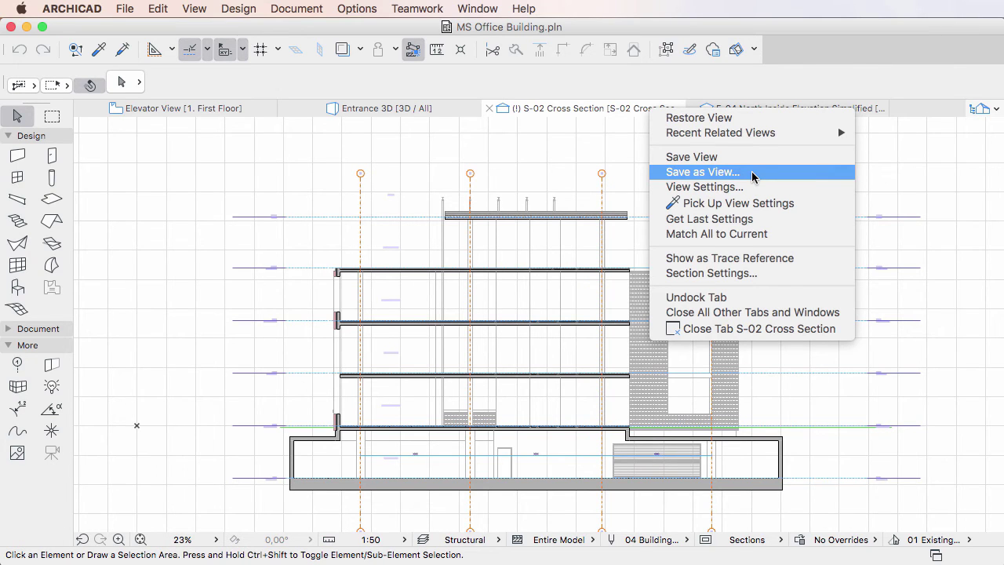
pyautogui.click(585, 143)
pyautogui.rightClick(590, 114)
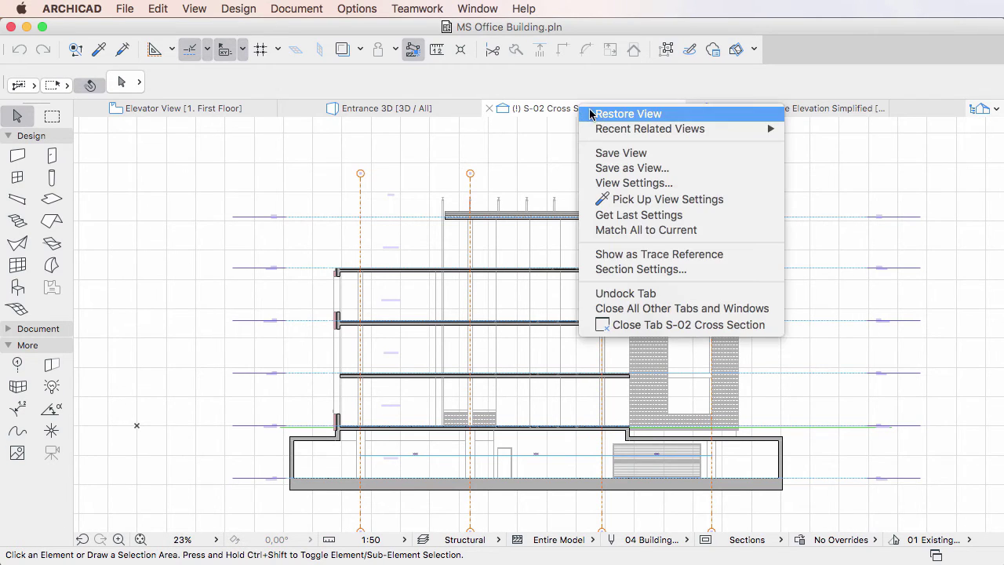
pyautogui.click(619, 114)
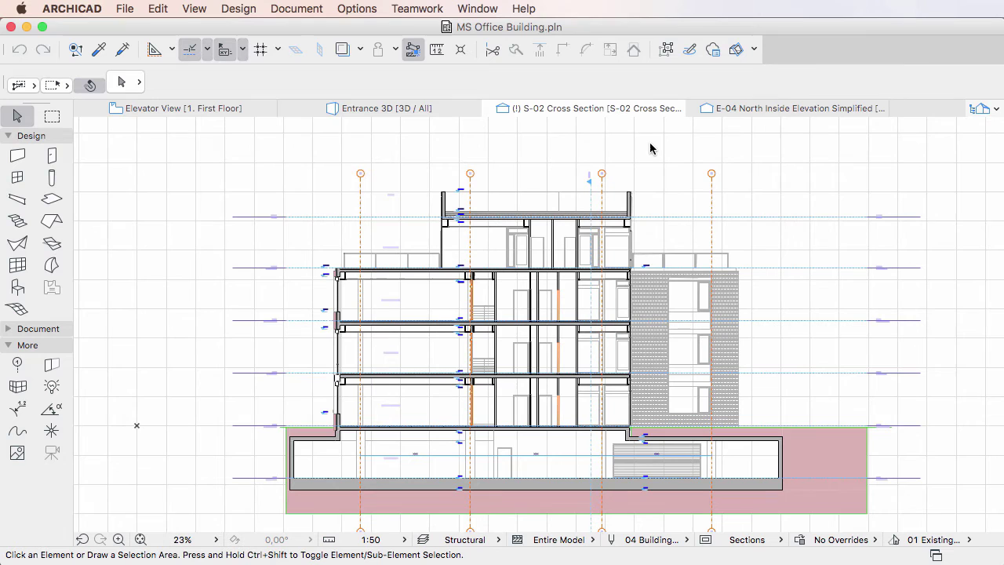
# - Set up a new view from the S-02 Cross Section, named "Cross Section Structural", with the Structural layer combination
pyautogui.rightClick(641, 114)
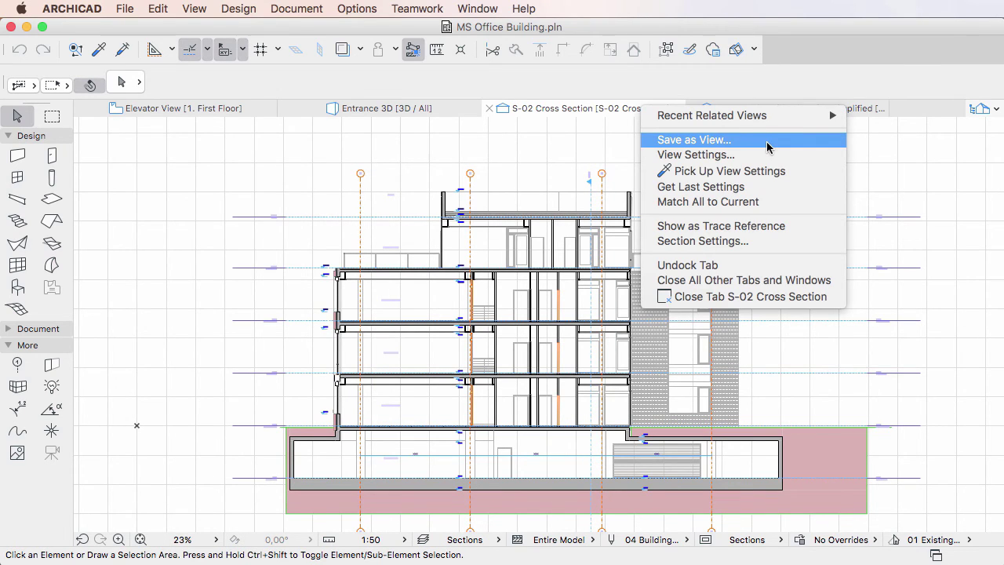
pyautogui.click(694, 139)
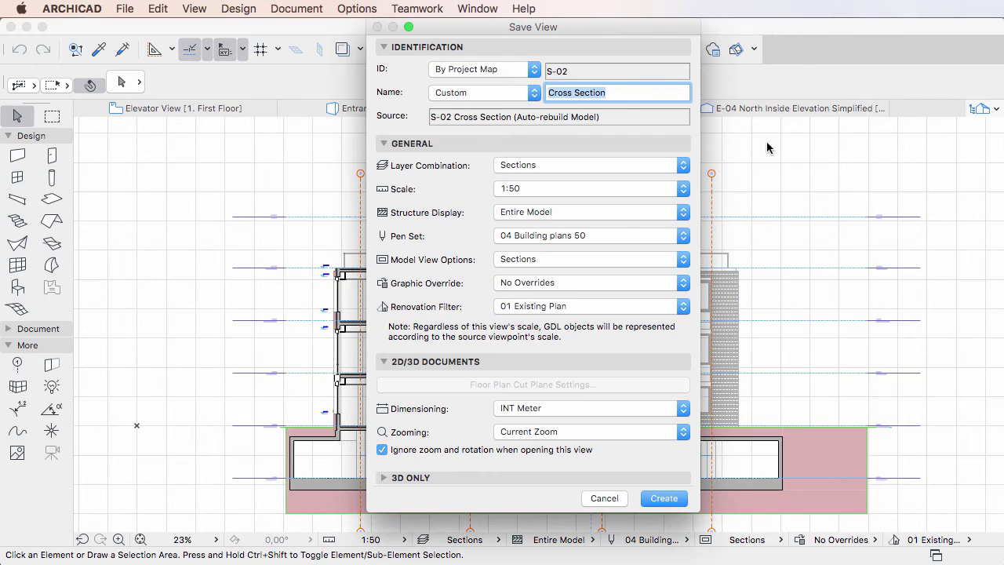
pyautogui.click(636, 94)
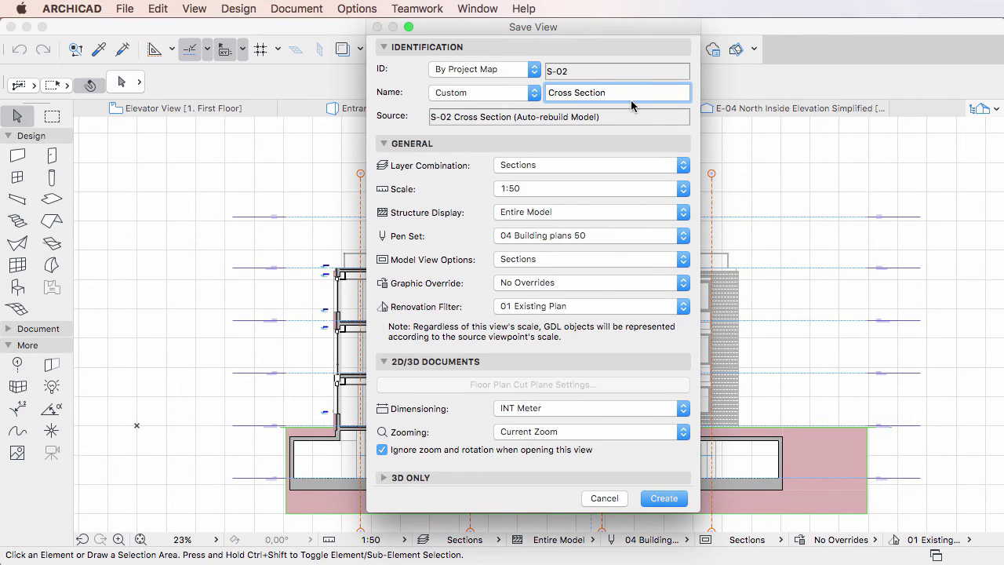
pyautogui.write('Structural')
pyautogui.click(608, 166)
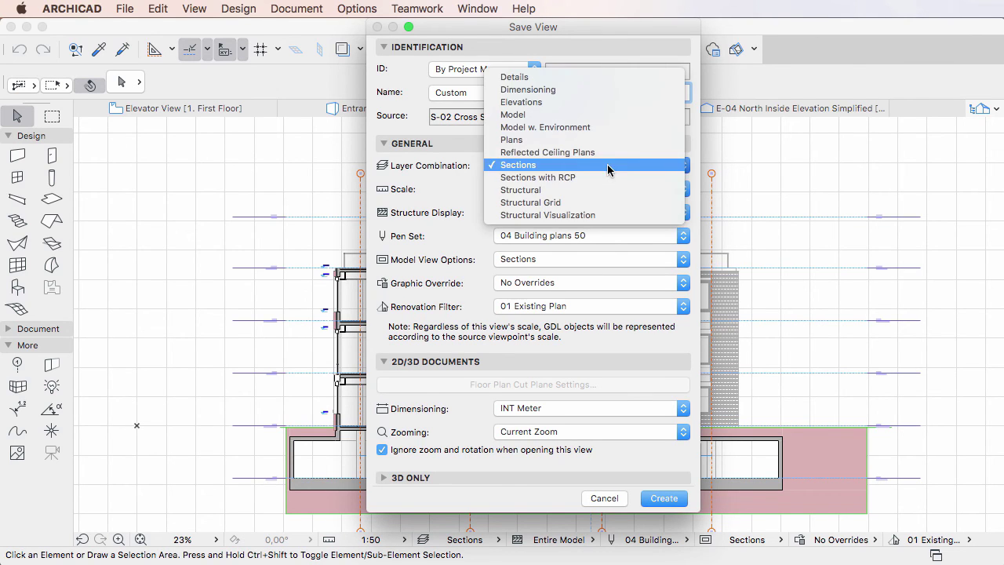
pyautogui.click(613, 190)
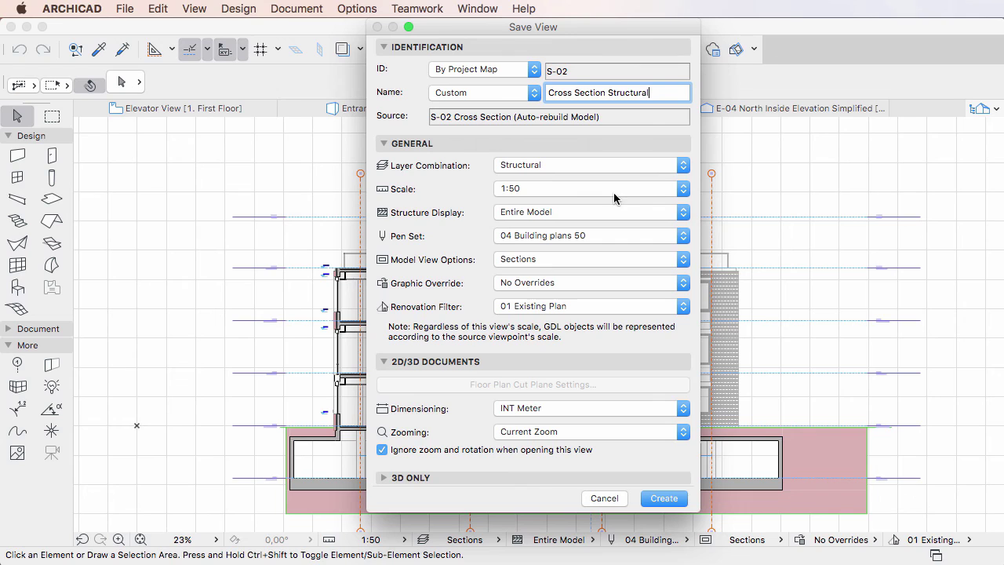